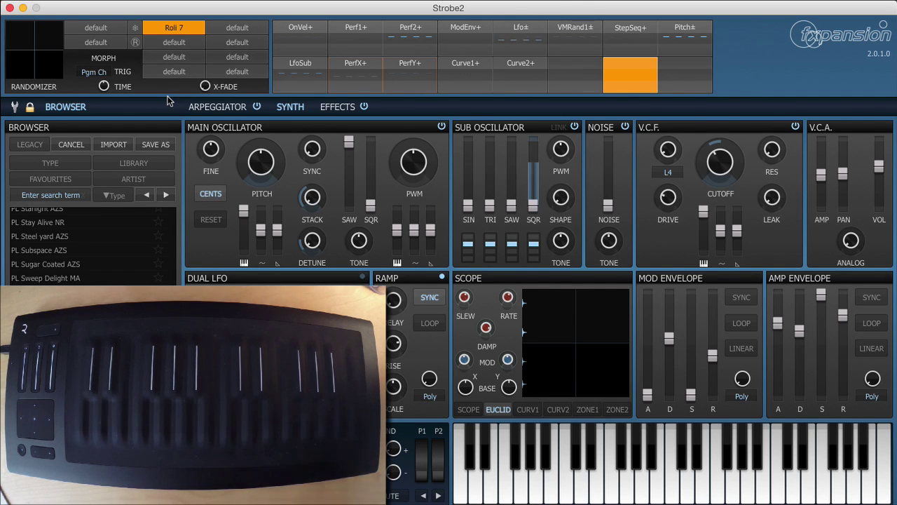
# - Reset Strobe2 to its default patch from the wrench menu, confirming with Yes
pyautogui.click(14, 107)
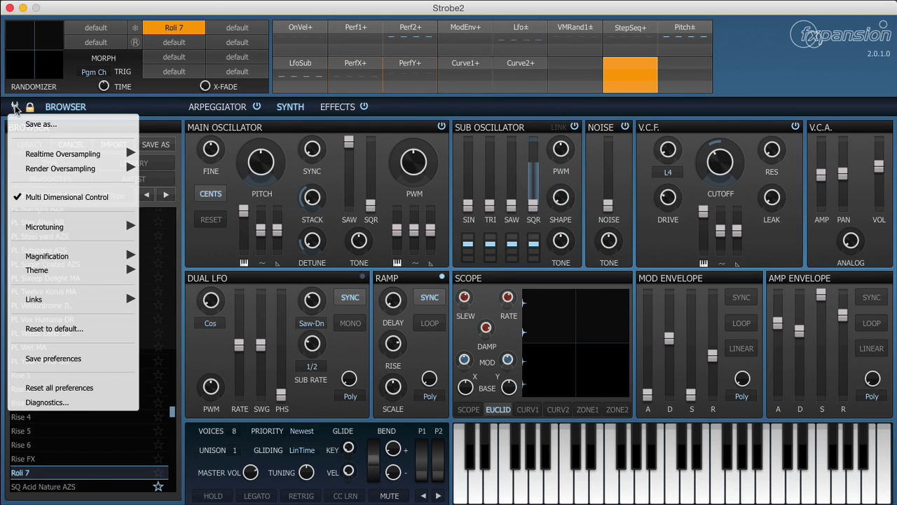
pyautogui.click(74, 325)
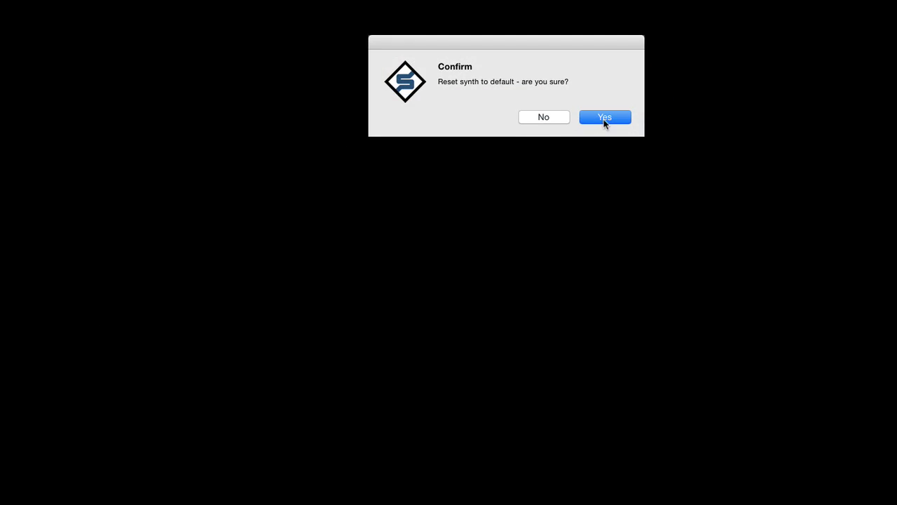
pyautogui.click(604, 117)
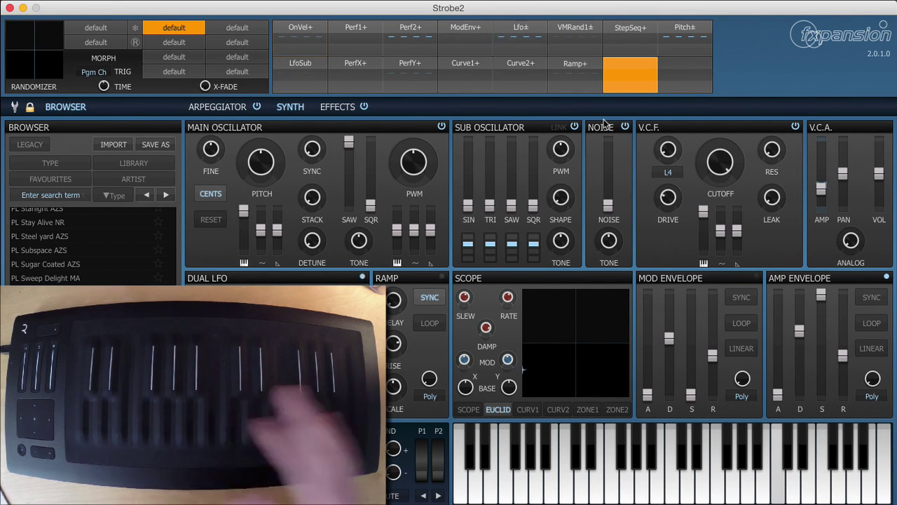
# - Set the amp envelope attack to 3.31 s and the release to 5.07 s
pyautogui.moveTo(777, 395); pyautogui.dragTo(773, 304)
pyautogui.moveTo(843, 356); pyautogui.dragTo(844, 314)
pyautogui.moveTo(778, 312)
pyautogui.moveTo(778, 313); pyautogui.dragTo(778, 330)
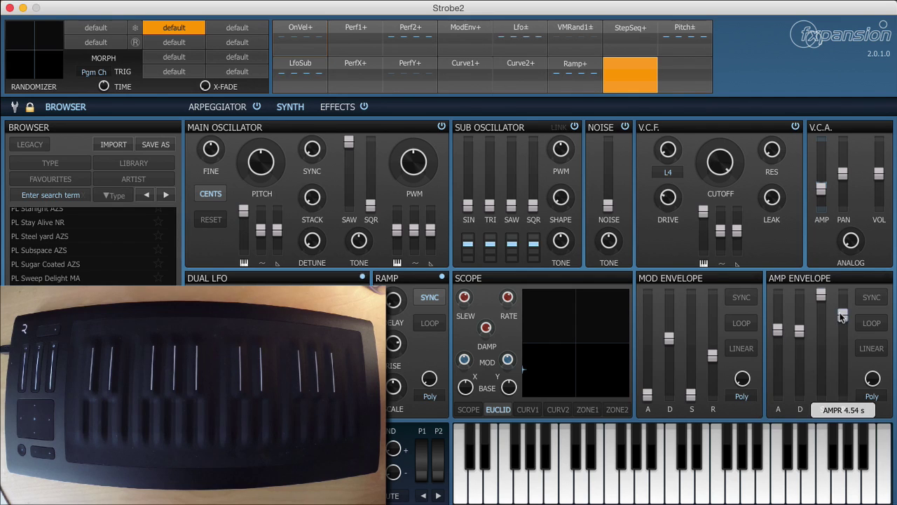
pyautogui.moveTo(843, 320); pyautogui.dragTo(844, 317)
# - Load a Modulation > Chorus into the first FX A slot on the Effects page
pyautogui.click(337, 107)
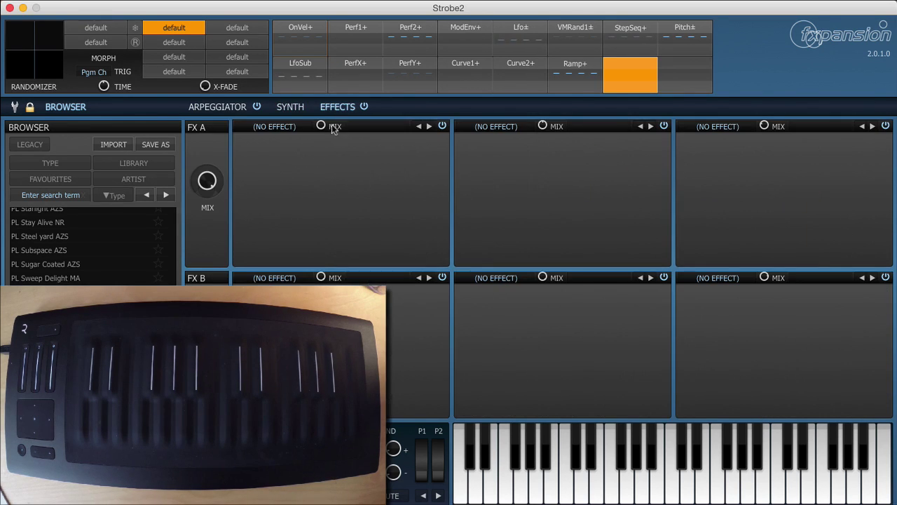
pyautogui.click(278, 126)
pyautogui.moveTo(276, 162)
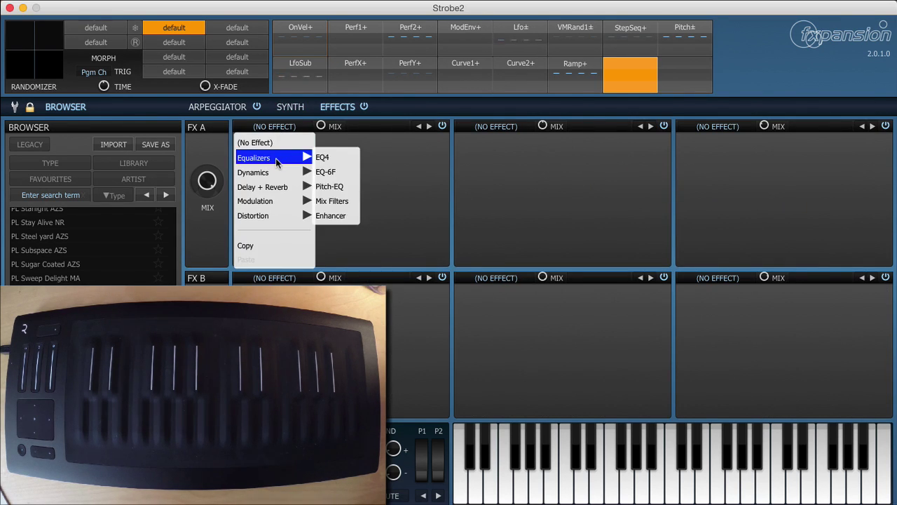
pyautogui.moveTo(275, 201)
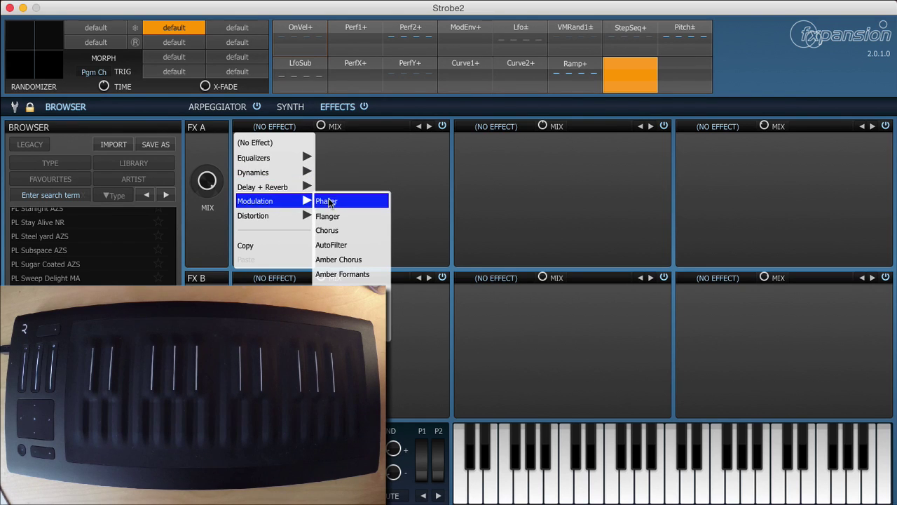
pyautogui.click(330, 231)
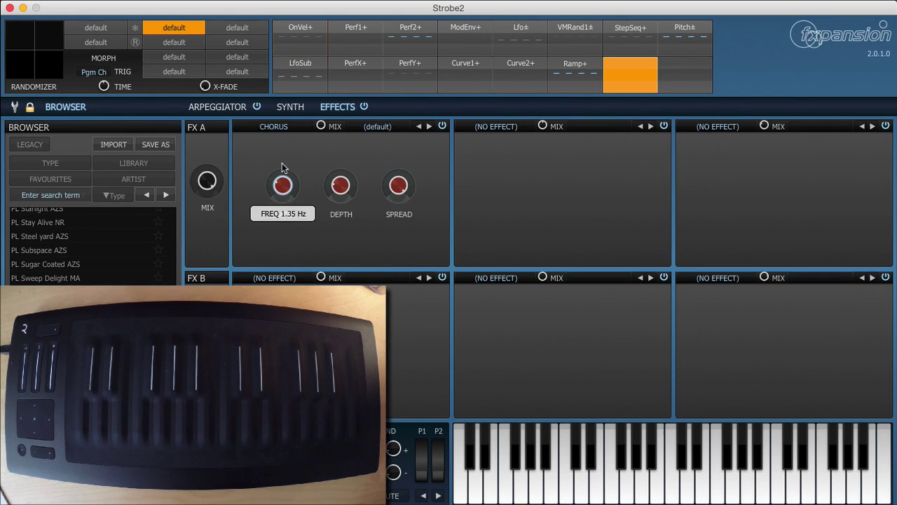
# - Set the chorus to rate 1.80 Hz, depth 37 % and spread 26 %
pyautogui.moveTo(343, 185)
pyautogui.moveTo(398, 185); pyautogui.dragTo(399, 196)
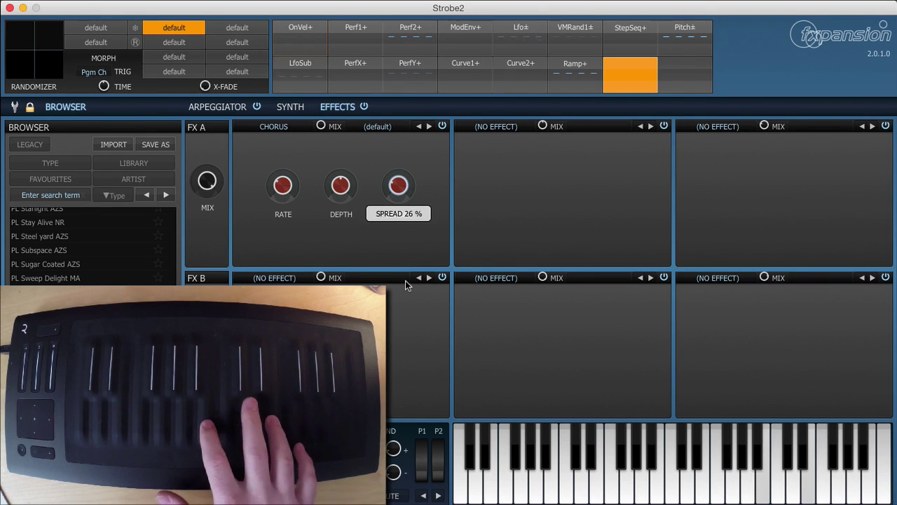
pyautogui.moveTo(290, 185)
pyautogui.scroll(2, 290, 185)
pyautogui.scroll(-2, 291, 184)
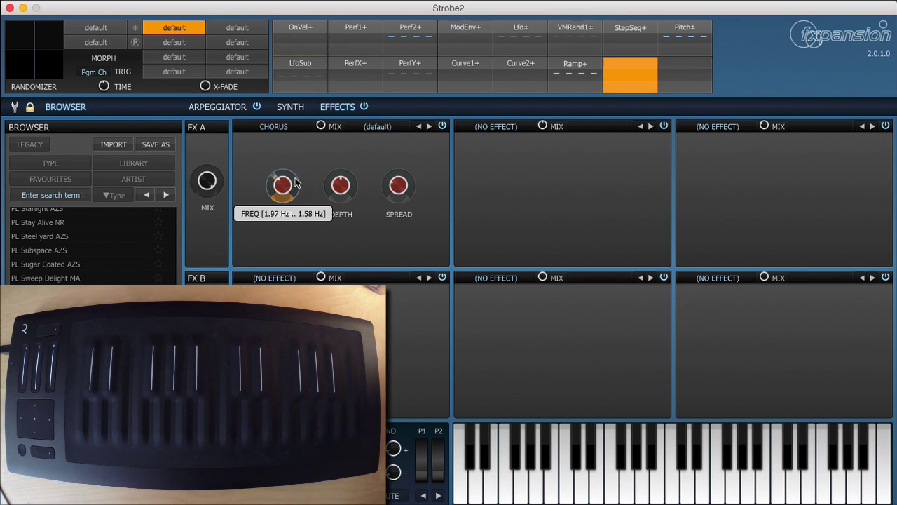
pyautogui.scroll(-1, 295, 175)
pyautogui.moveTo(284, 184); pyautogui.dragTo(286, 198)
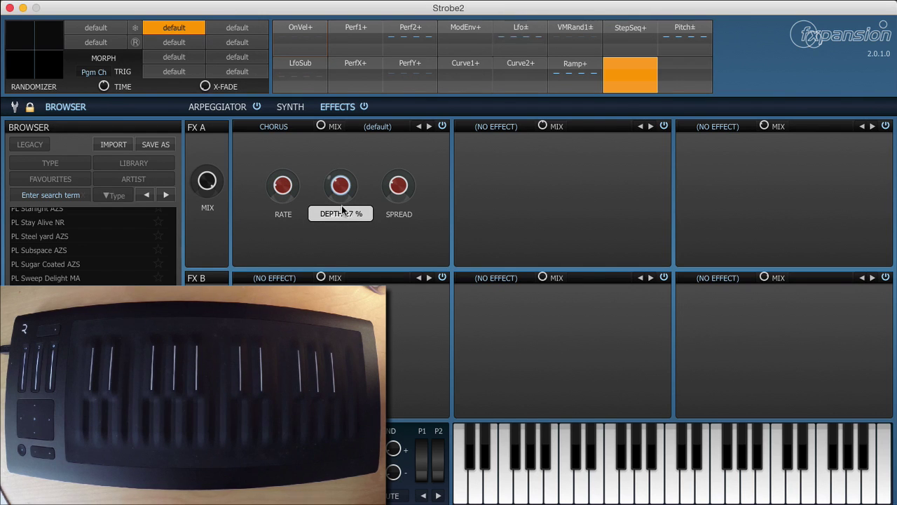
pyautogui.scroll(3, 341, 205)
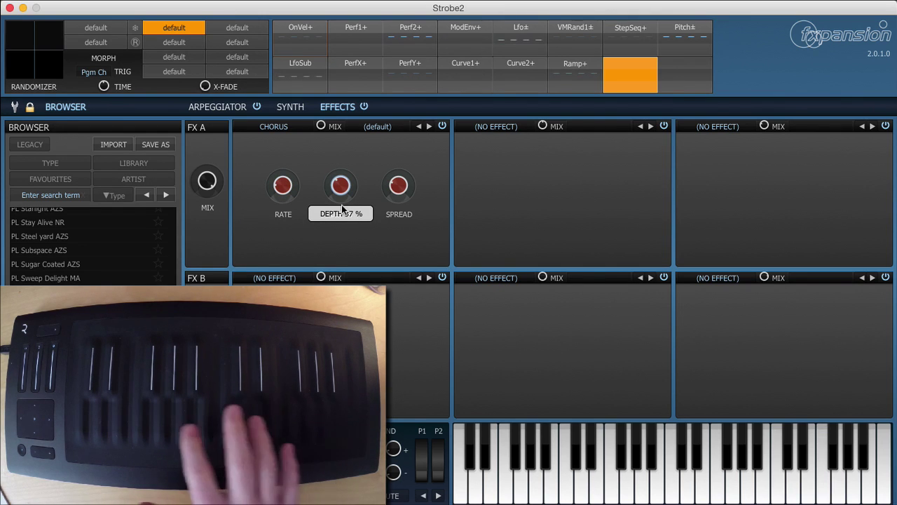
pyautogui.scroll(-5, 342, 205)
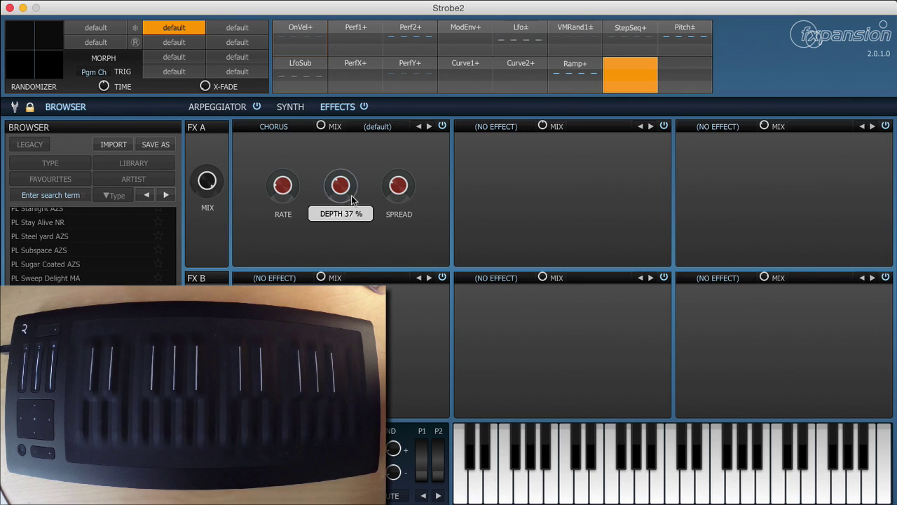
# - Load Delay + Reverb > FX-Verb into the second FX A slot after the chorus
pyautogui.click(500, 126)
pyautogui.moveTo(488, 205)
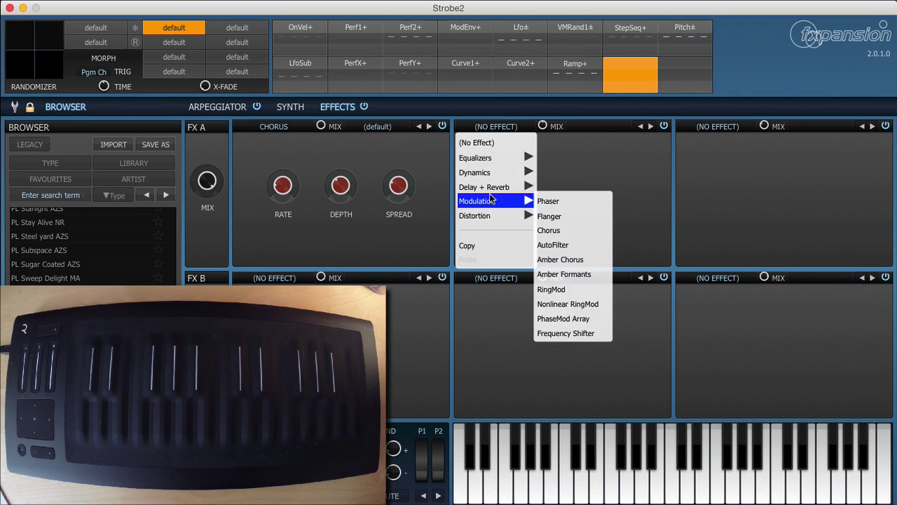
pyautogui.moveTo(484, 187)
pyautogui.click(551, 202)
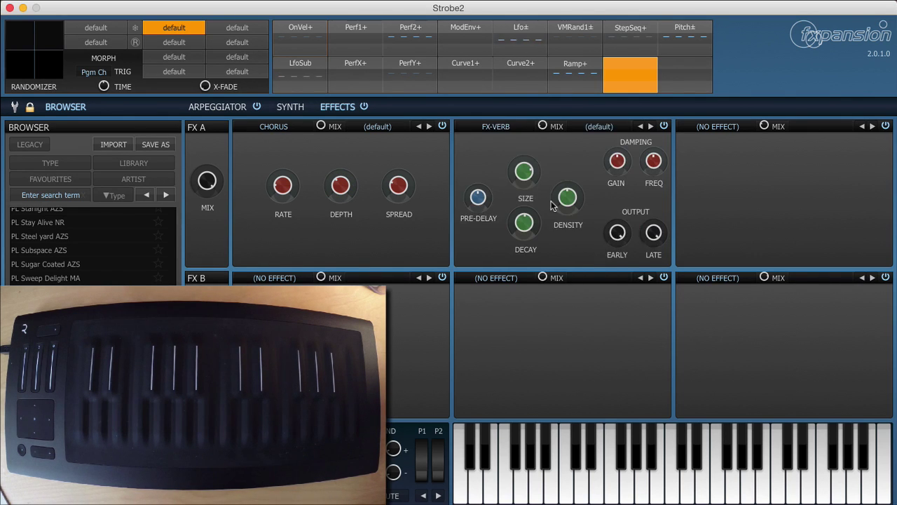
# - Turn the FX-Verb wet mix up to 45 %
pyautogui.moveTo(524, 174)
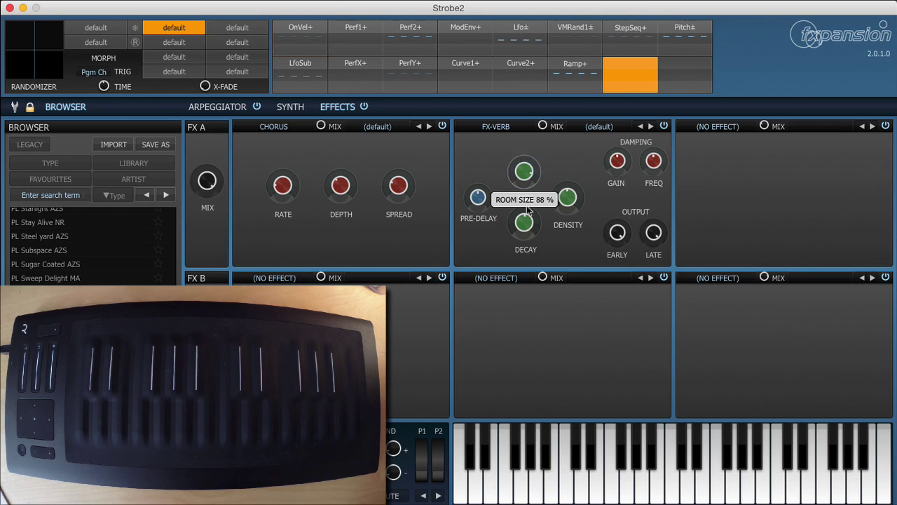
pyautogui.moveTo(530, 234)
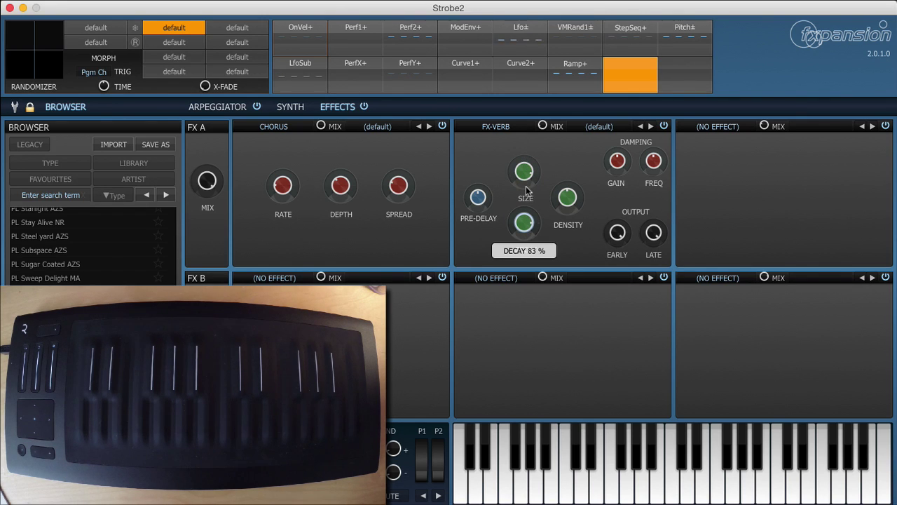
pyautogui.moveTo(573, 202)
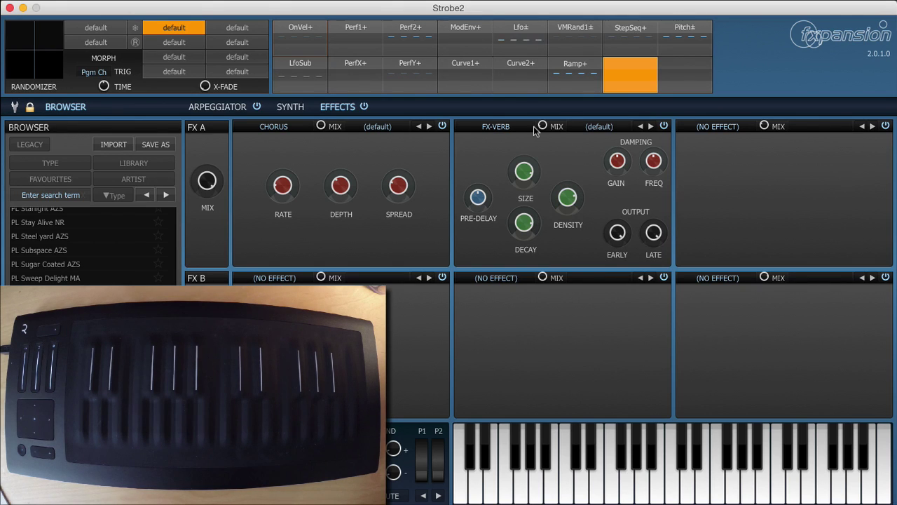
pyautogui.moveTo(542, 125); pyautogui.dragTo(545, 91)
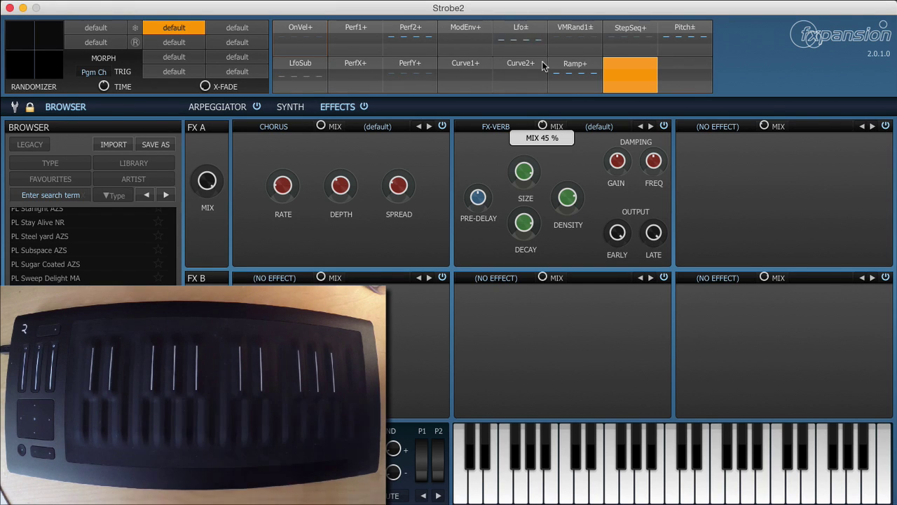
# - Return to the synth page and select the PerfX+ modulation source, leaving settings unchanged
pyautogui.click(300, 111)
pyautogui.click(355, 74)
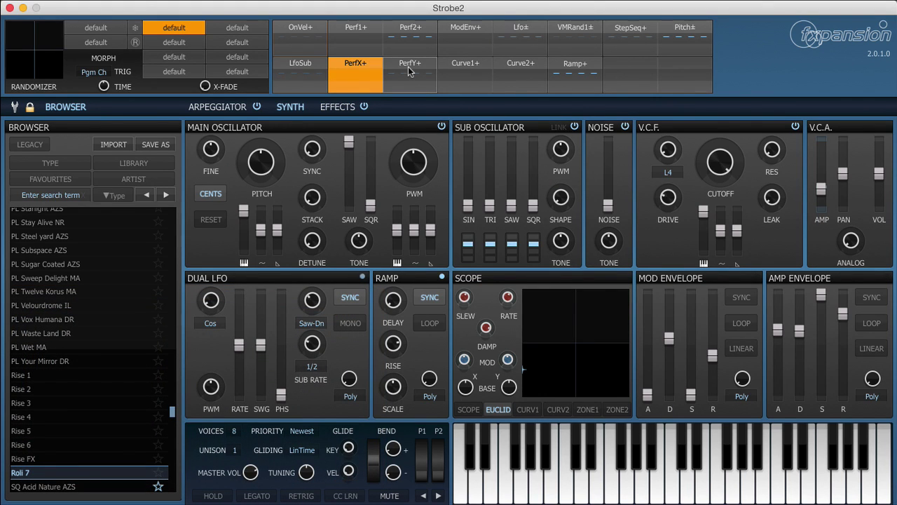
pyautogui.click(14, 108)
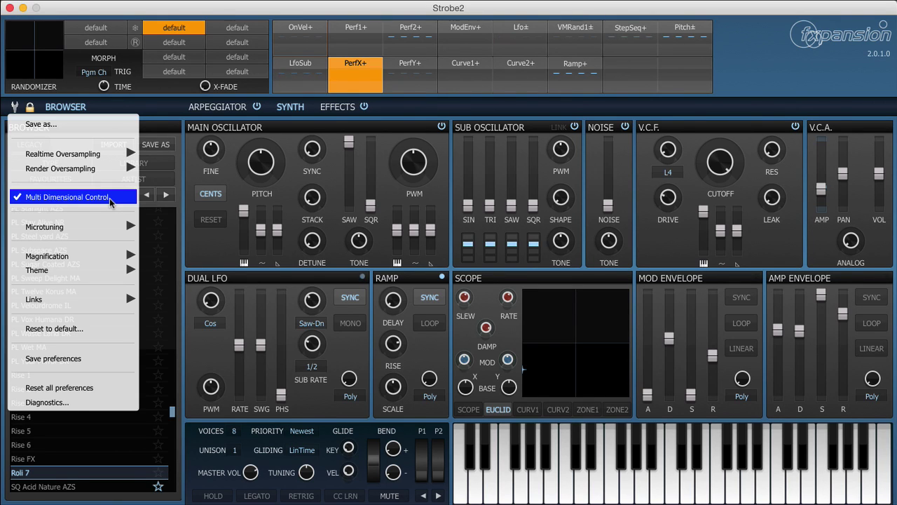
pyautogui.click(110, 199)
# - Open and dismiss the PerfX+ and PerfY+ source option menus
pyautogui.click(356, 63)
pyautogui.moveTo(367, 108)
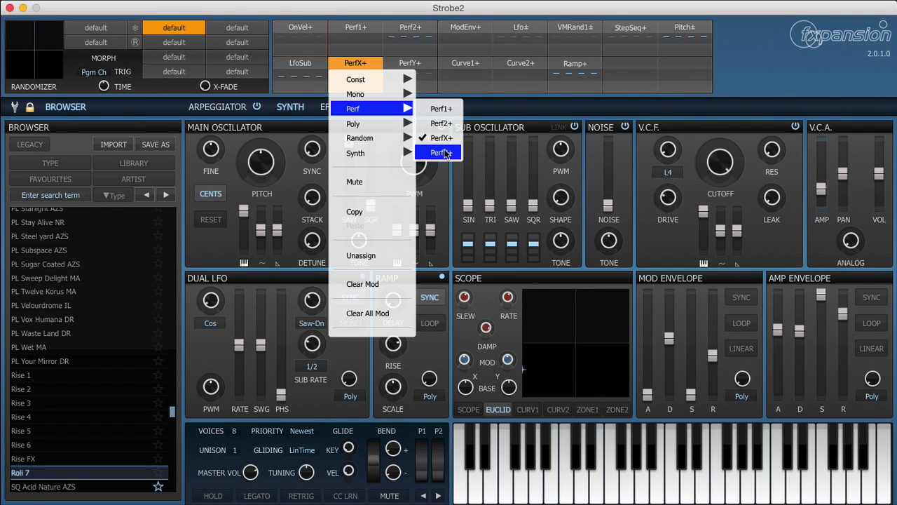
pyautogui.click(404, 64)
pyautogui.click(401, 65)
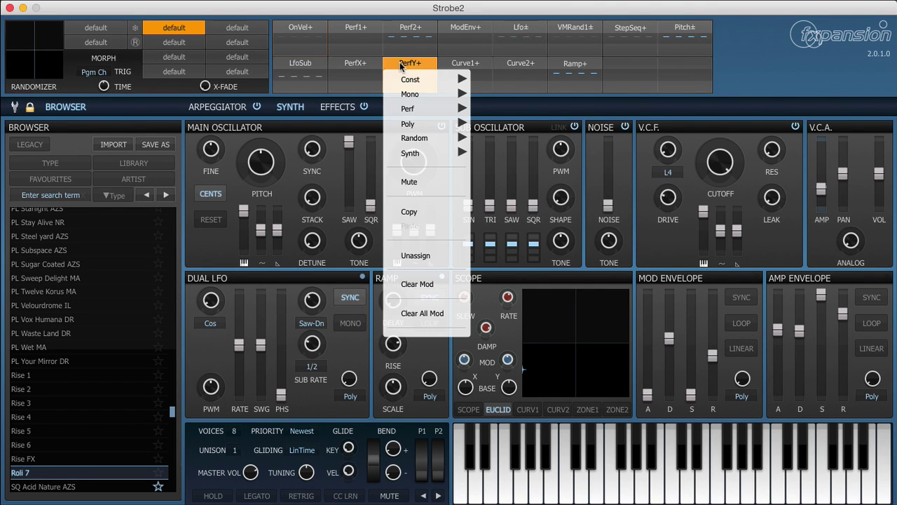
pyautogui.click(357, 64)
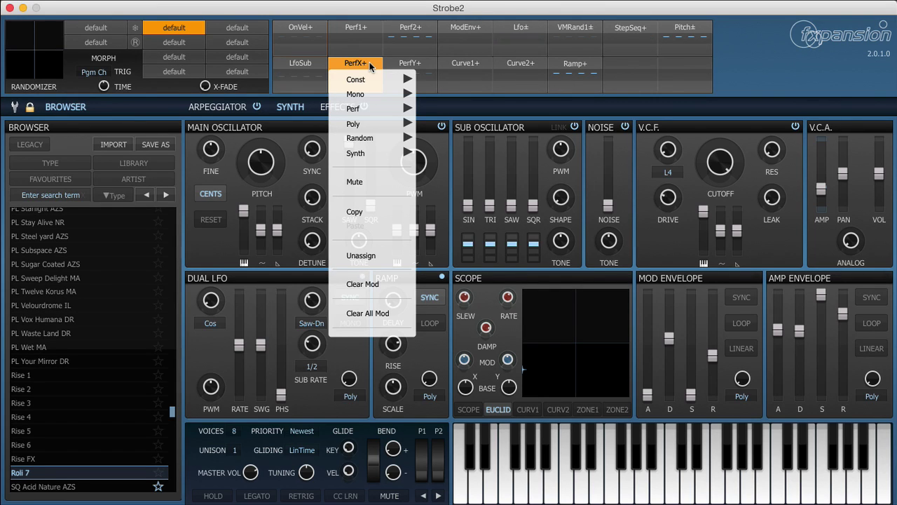
pyautogui.click(397, 61)
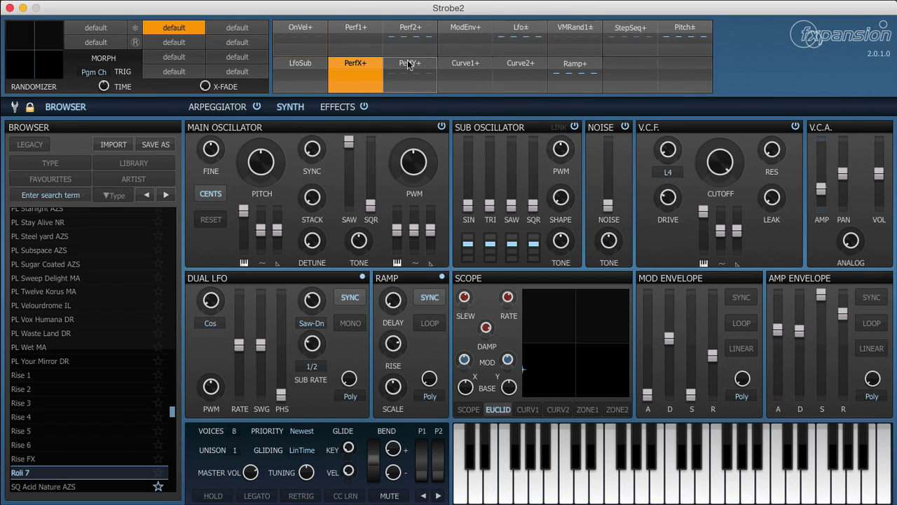
pyautogui.click(409, 64)
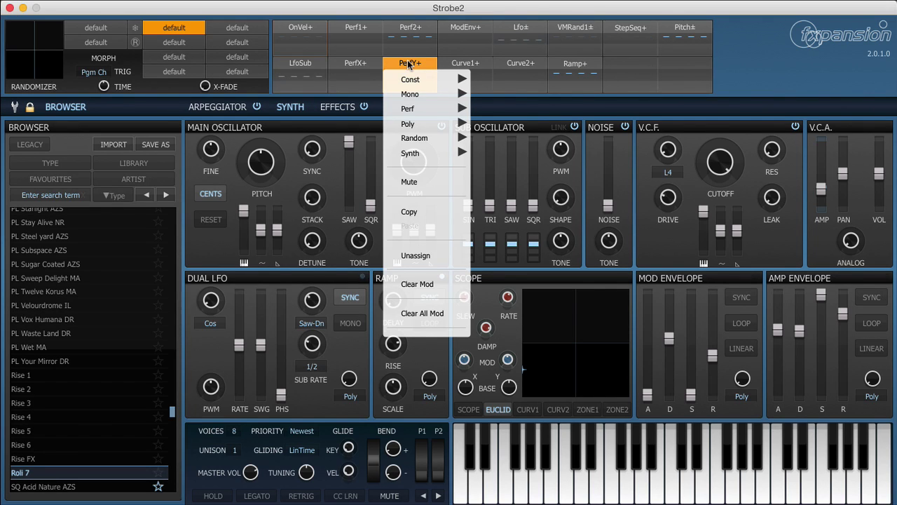
pyautogui.click(375, 66)
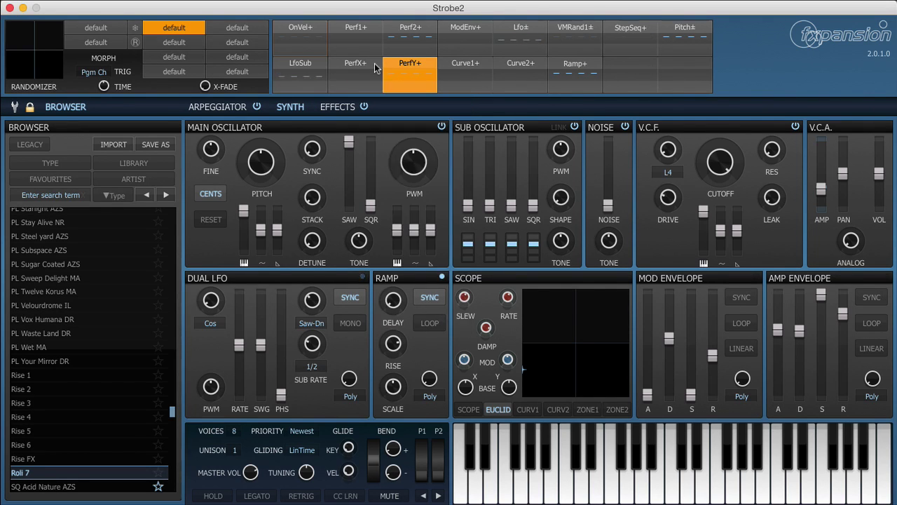
# - With PerfX+ selected, map glide to pitch up to +25 st and lower cutoff to +19 st
pyautogui.click(372, 67)
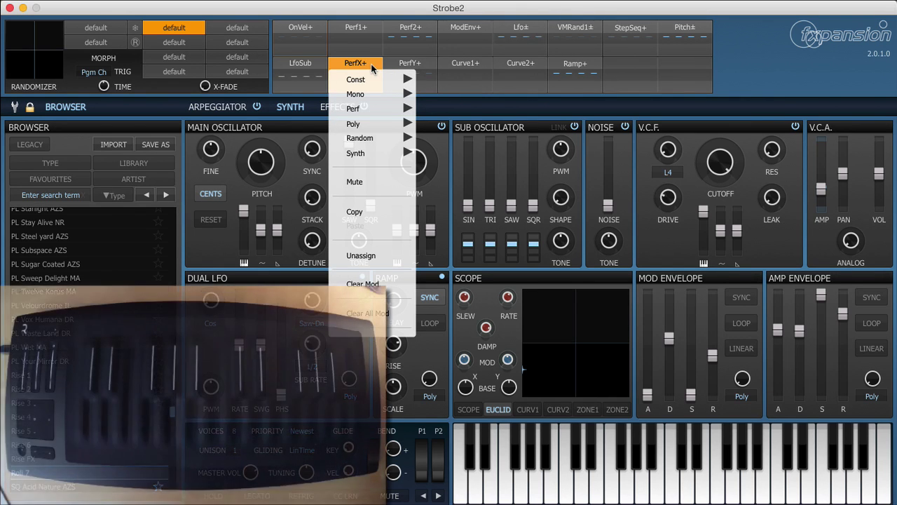
pyautogui.moveTo(356, 94)
pyautogui.click(295, 186)
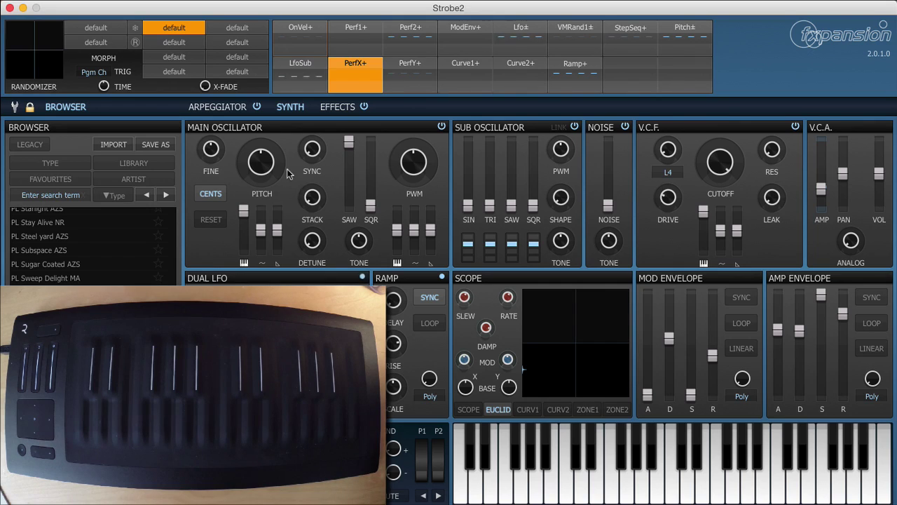
pyautogui.moveTo(287, 173); pyautogui.dragTo(283, 130)
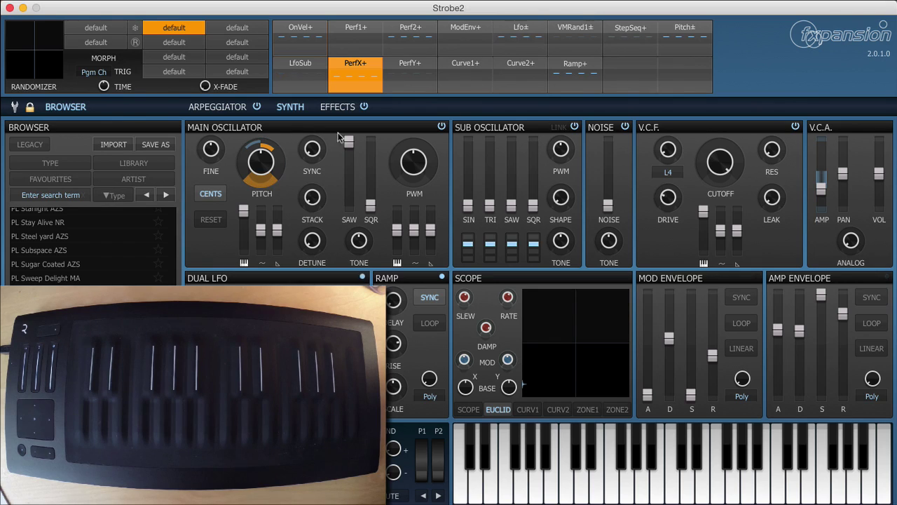
pyautogui.moveTo(720, 183); pyautogui.dragTo(721, 233)
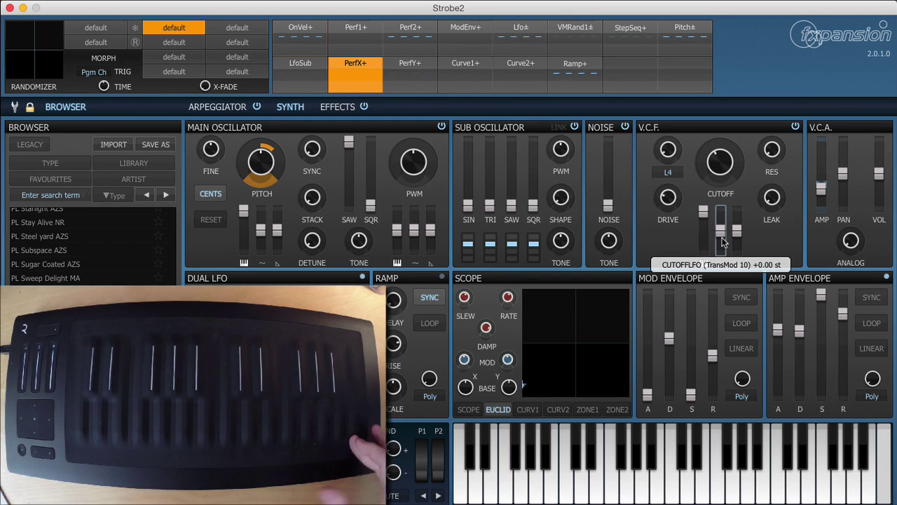
pyautogui.scroll(1, 726, 158)
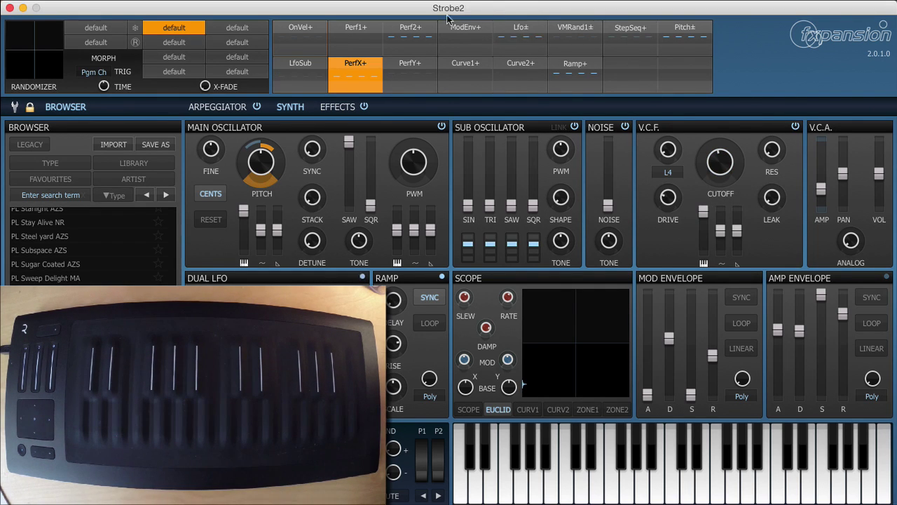
# - Select OnVel+ and reduce its V.C.A. amp modulation to -3.0 dB
pyautogui.click(313, 40)
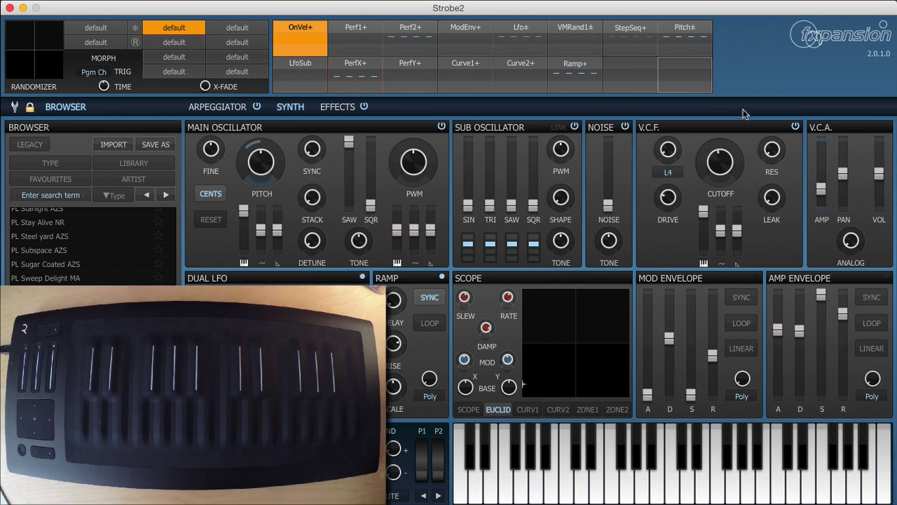
pyautogui.moveTo(820, 184)
pyautogui.mouseDown()
pyautogui.moveTo(824, 197)
pyautogui.moveTo(824, 181)
pyautogui.mouseUp()
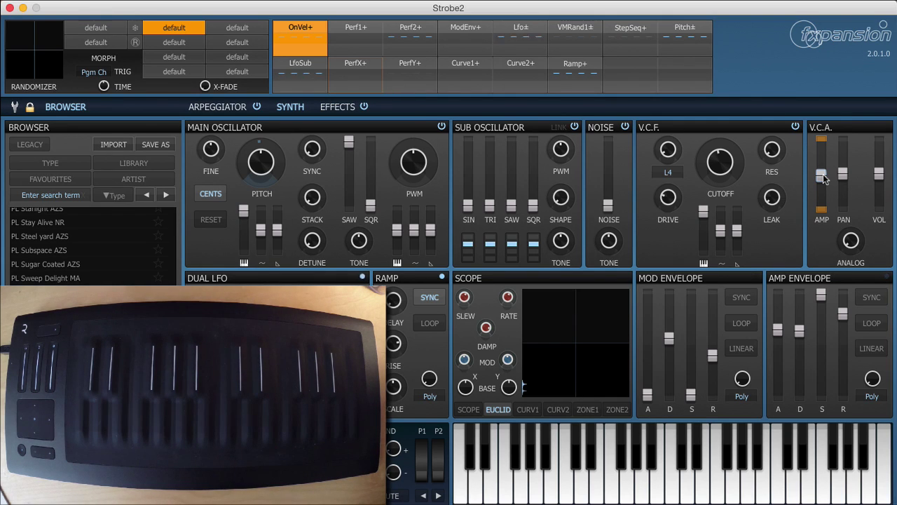
# - With PerfY+ selected, map slide to cutoff +31 st, detune and stack, and sub saw up to 19 %
pyautogui.click(419, 66)
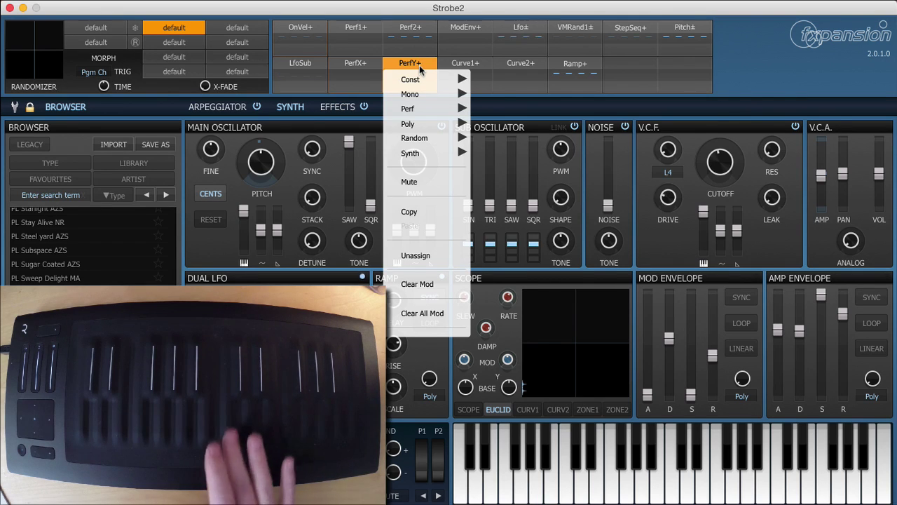
pyautogui.click(420, 65)
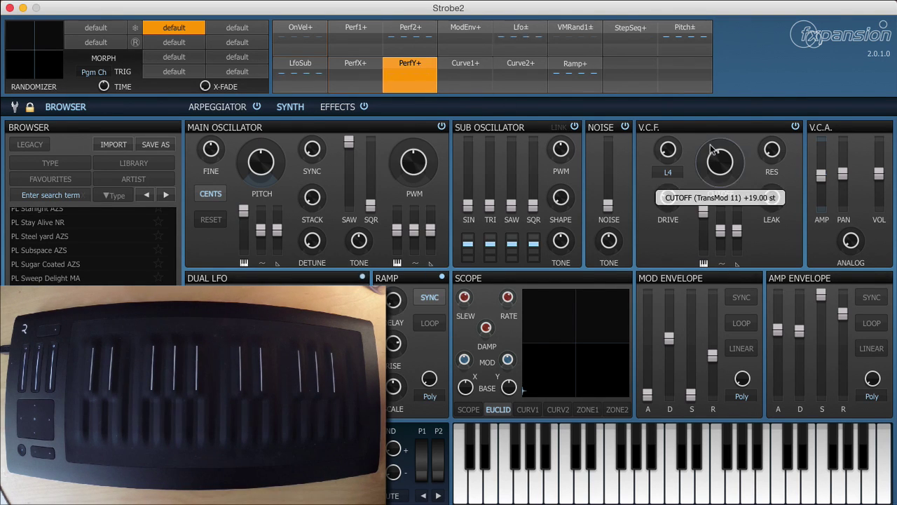
pyautogui.moveTo(742, 158); pyautogui.dragTo(691, 132)
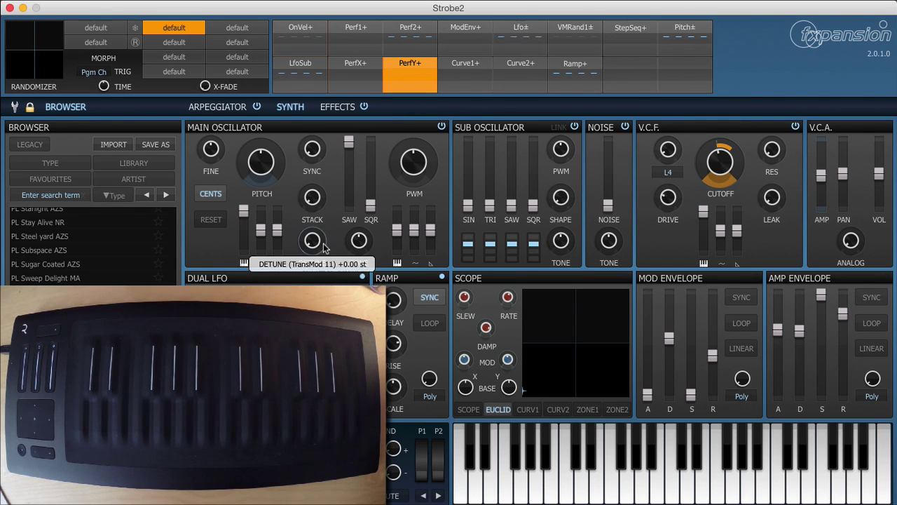
pyautogui.moveTo(330, 249); pyautogui.dragTo(327, 134)
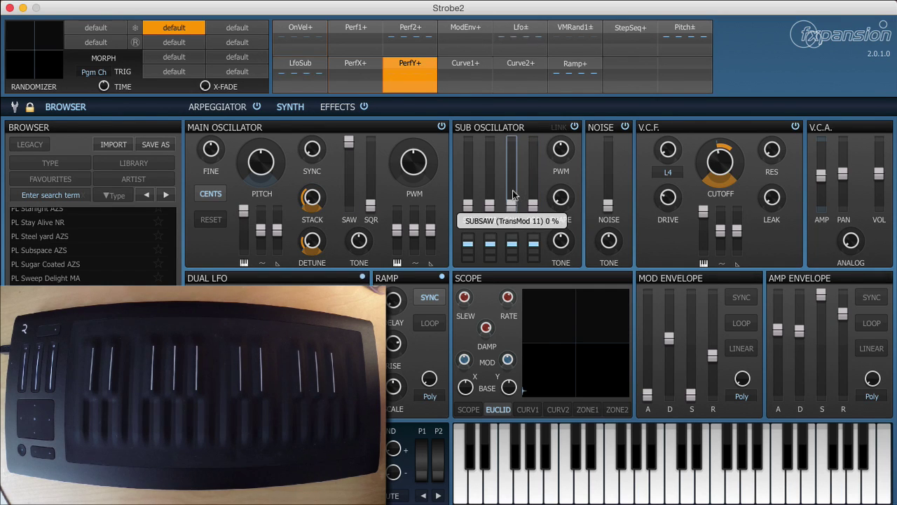
pyautogui.moveTo(513, 186); pyautogui.dragTo(514, 168)
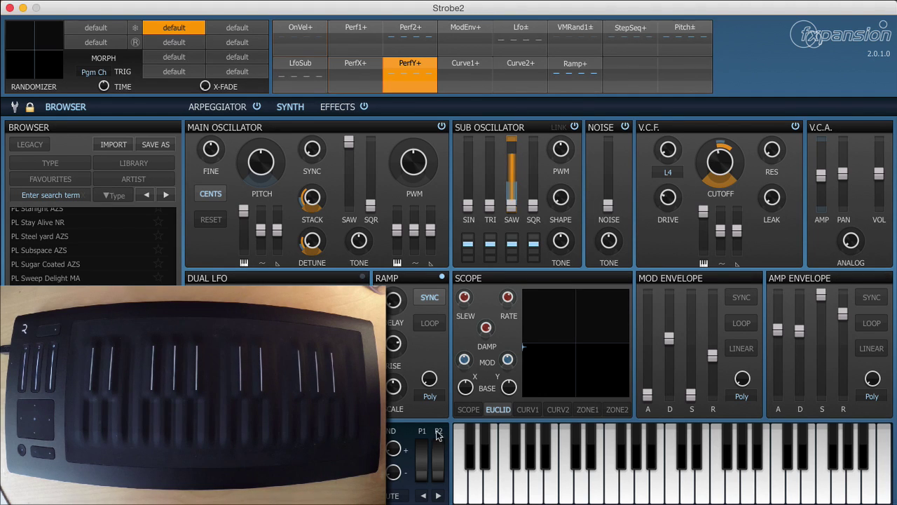
# - Scale the Lfo± source by Perf2+ pressure, adding 13 cents fine pitch and cutting cutoff to +13 st
pyautogui.click(415, 28)
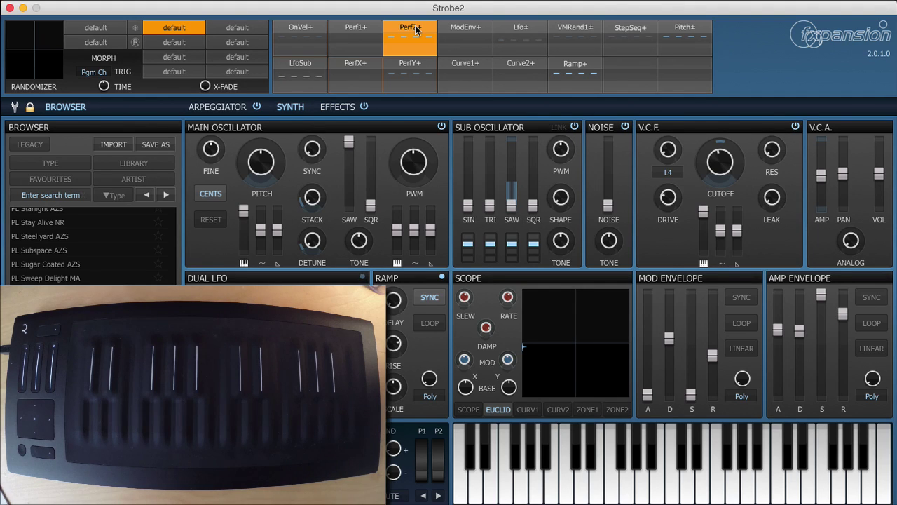
pyautogui.click(520, 40)
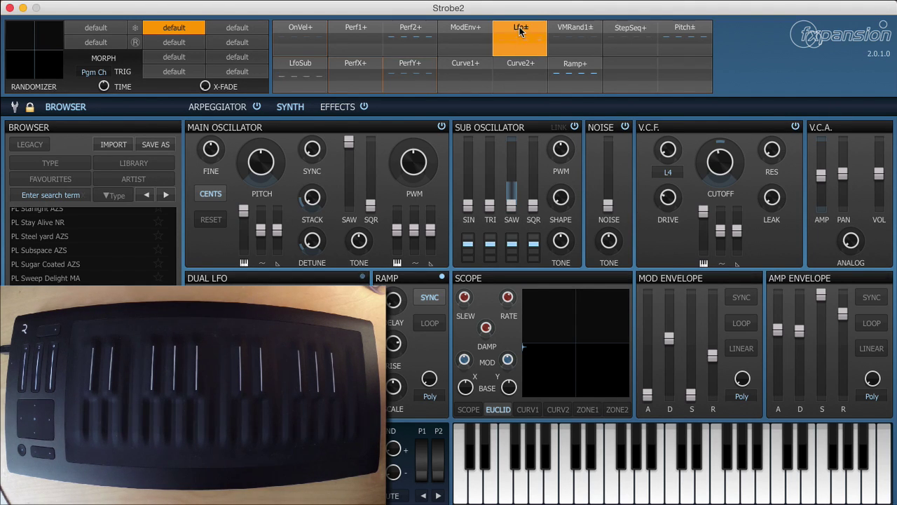
pyautogui.rightClick(520, 55)
pyautogui.moveTo(533, 92)
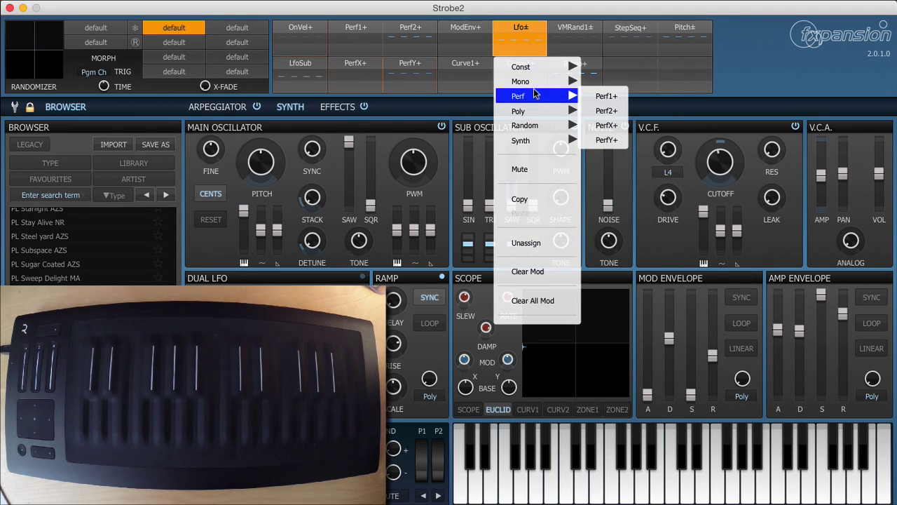
pyautogui.click(606, 111)
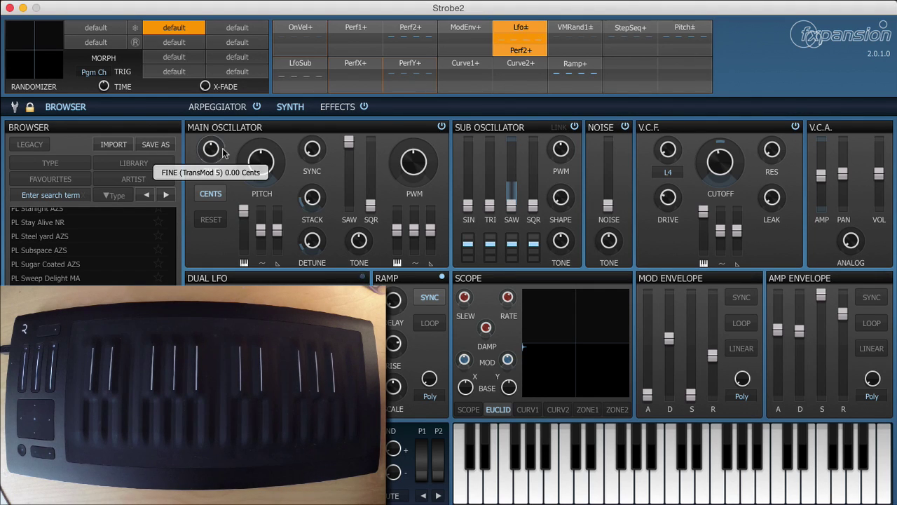
pyautogui.moveTo(226, 145); pyautogui.dragTo(226, 131)
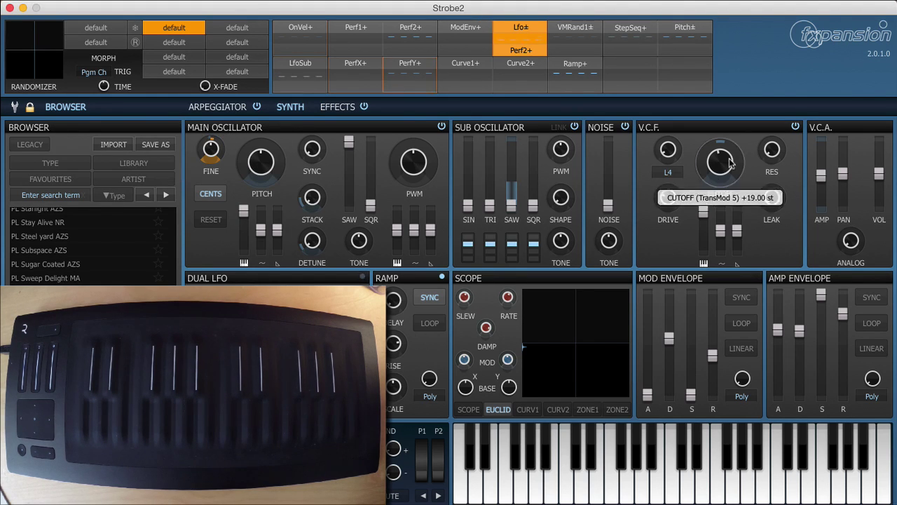
pyautogui.moveTo(738, 160); pyautogui.dragTo(738, 166)
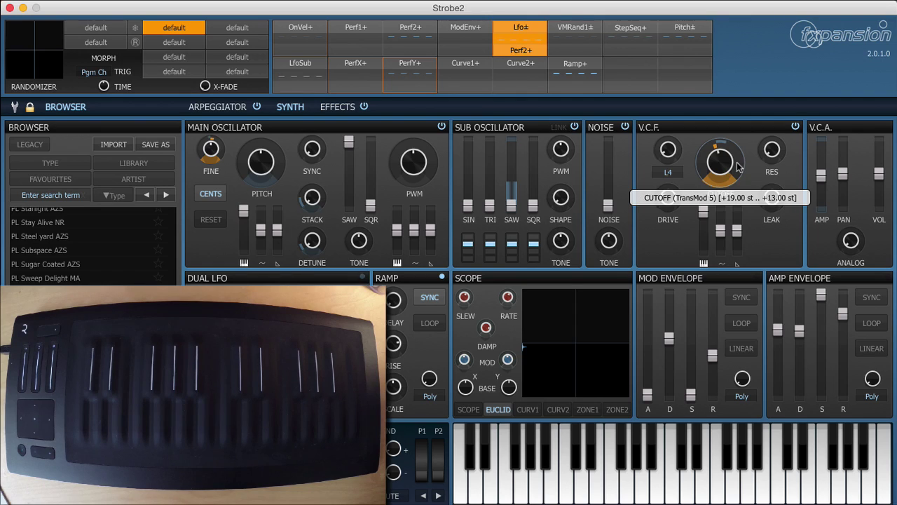